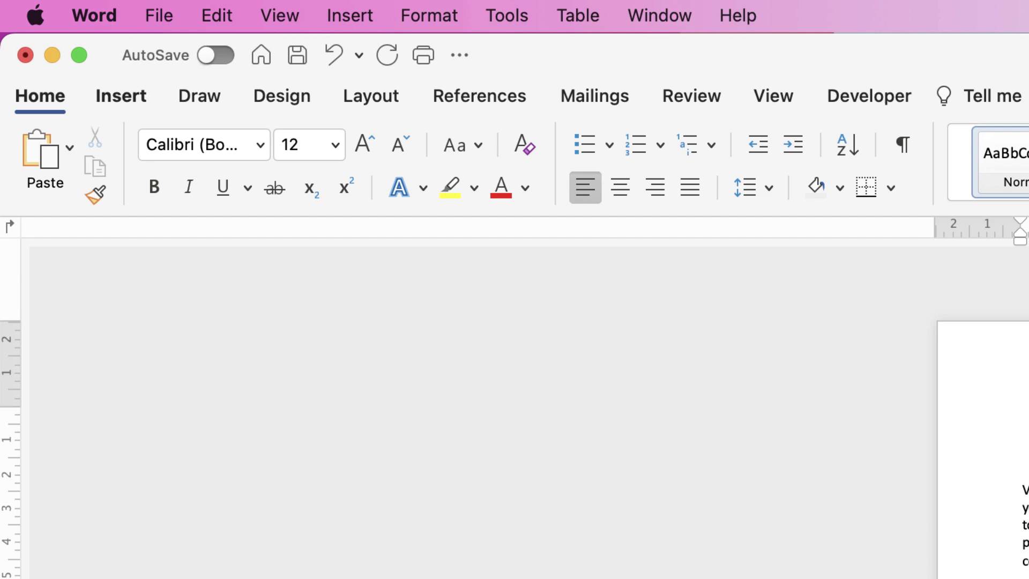
# Step: Insert a 4x4 table below the paragraph about cover pages
pyautogui.click(120, 96)
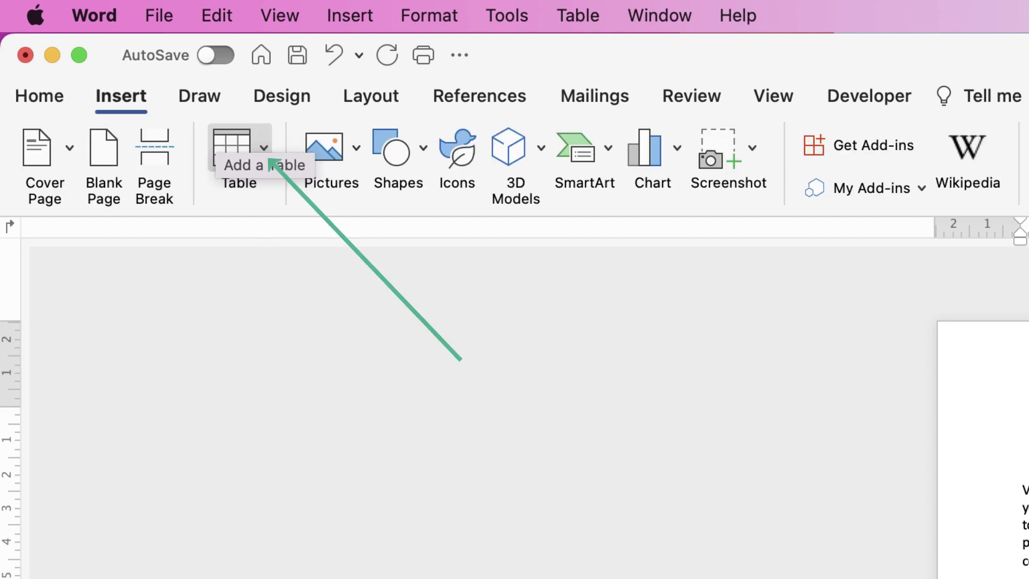
pyautogui.click(238, 153)
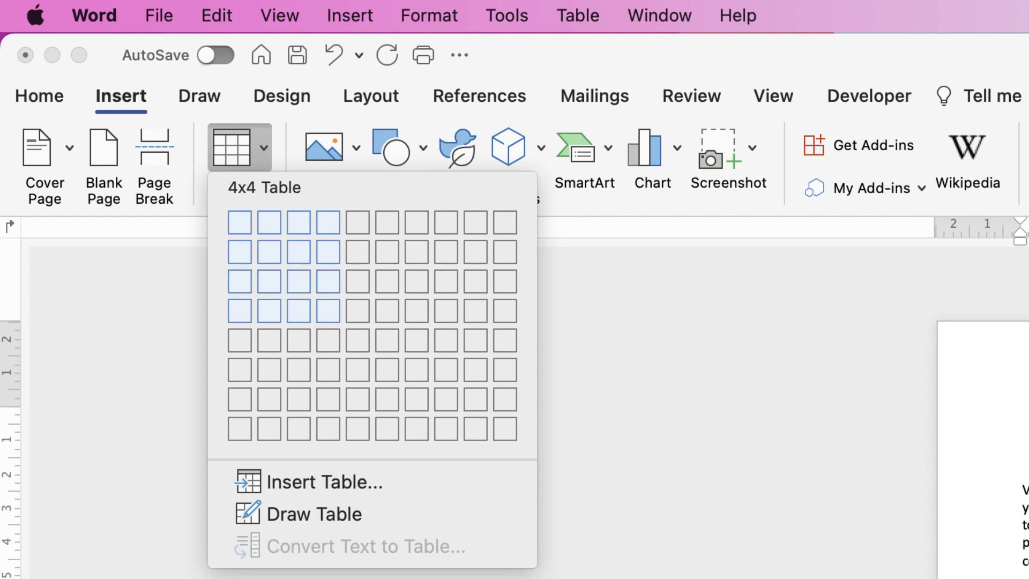
pyautogui.click(328, 311)
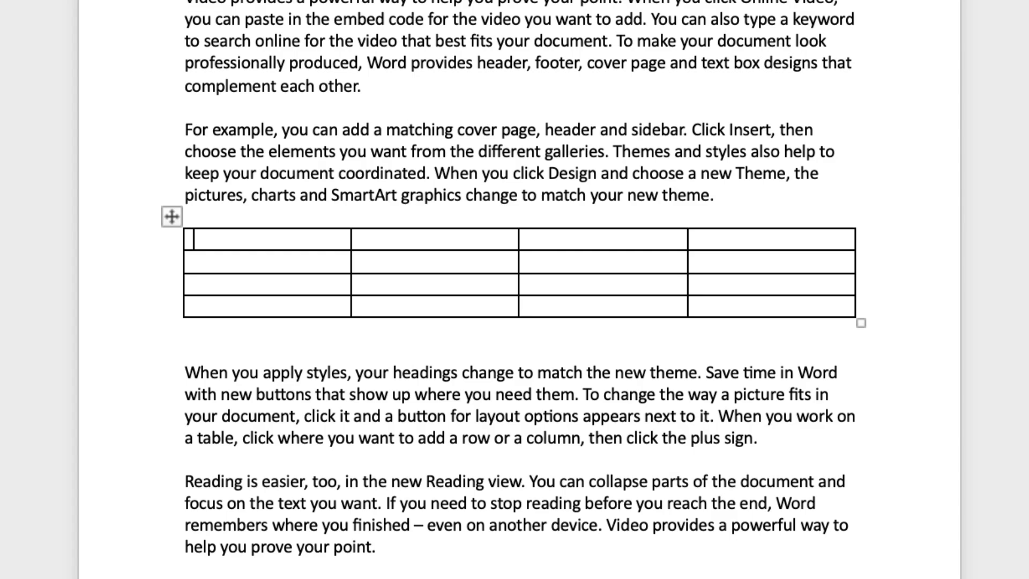
# Step: Dismiss the Insert Table dialog and delete the empty paragraph just below the table
pyautogui.click(185, 351)
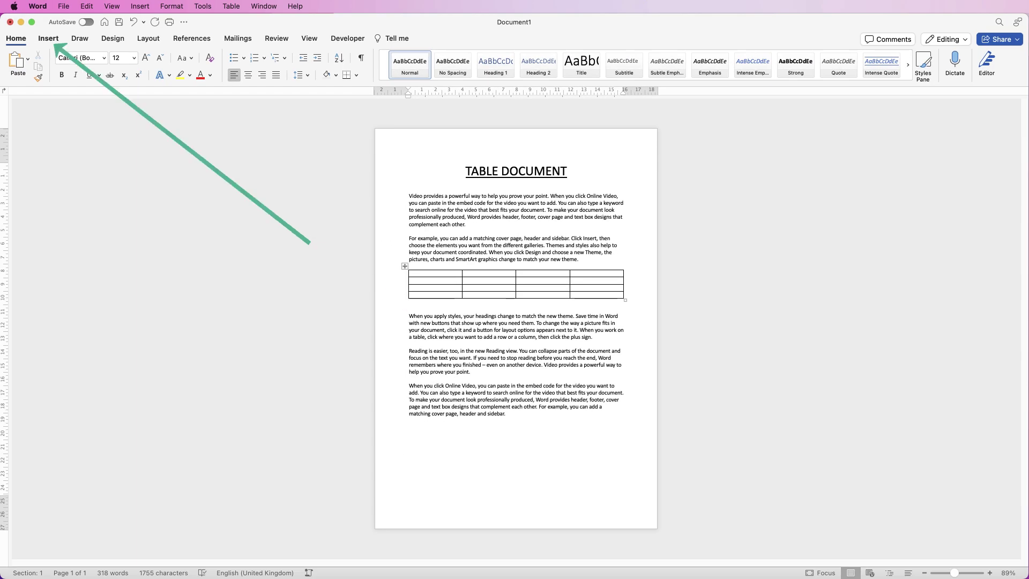
pyautogui.click(48, 38)
pyautogui.click(92, 58)
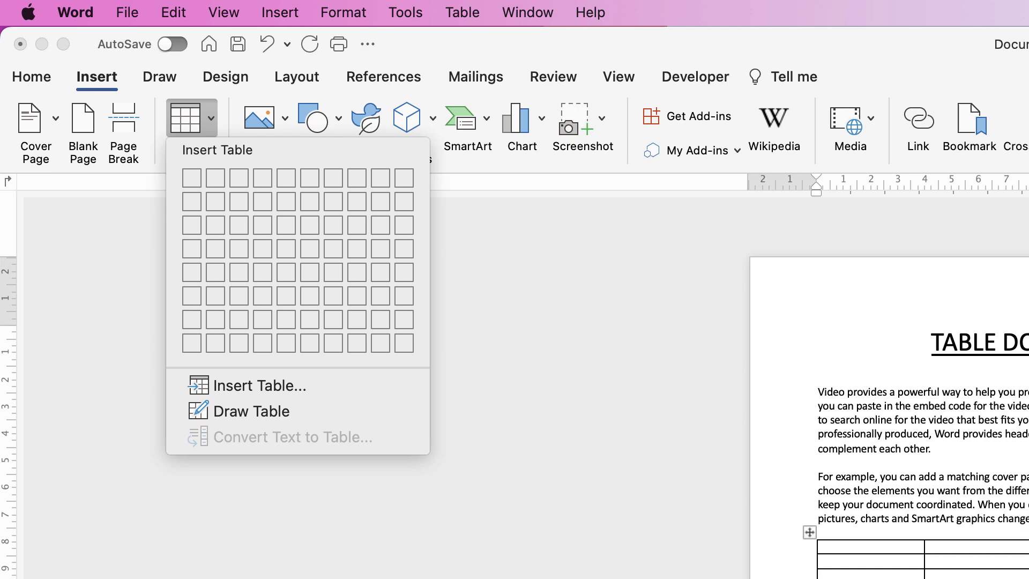
pyautogui.click(260, 385)
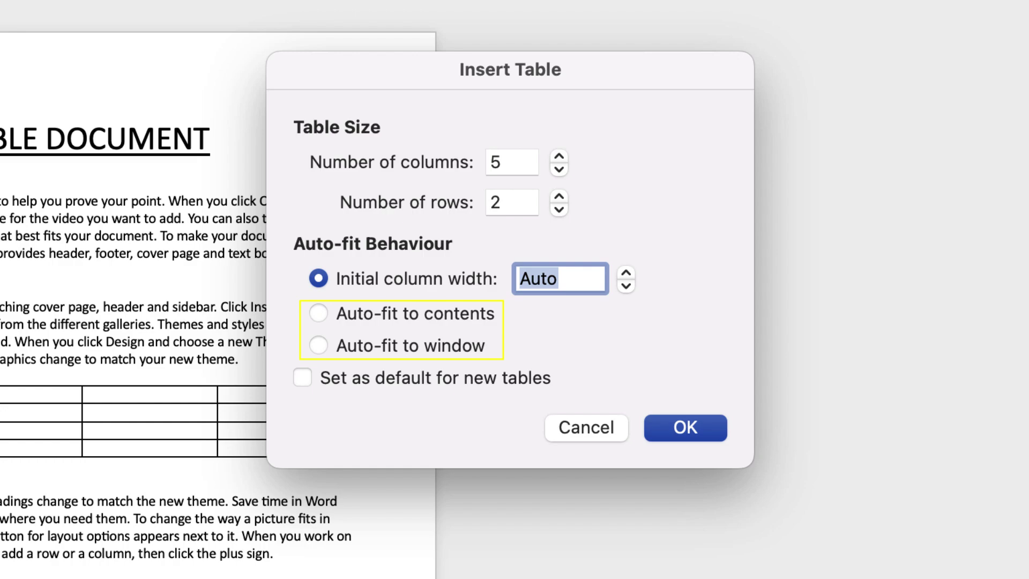
pyautogui.press('Escape')
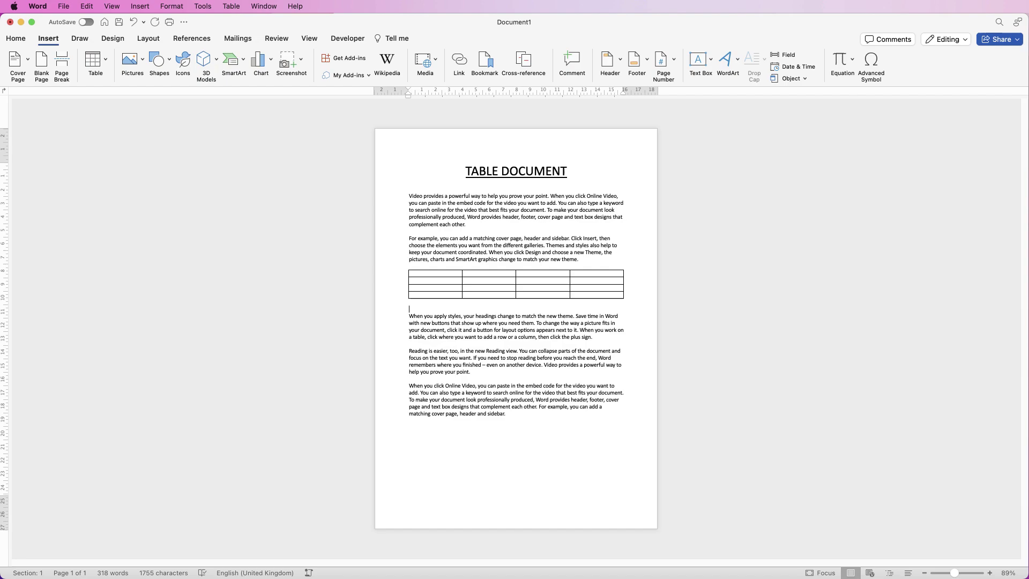
pyautogui.press('Delete')
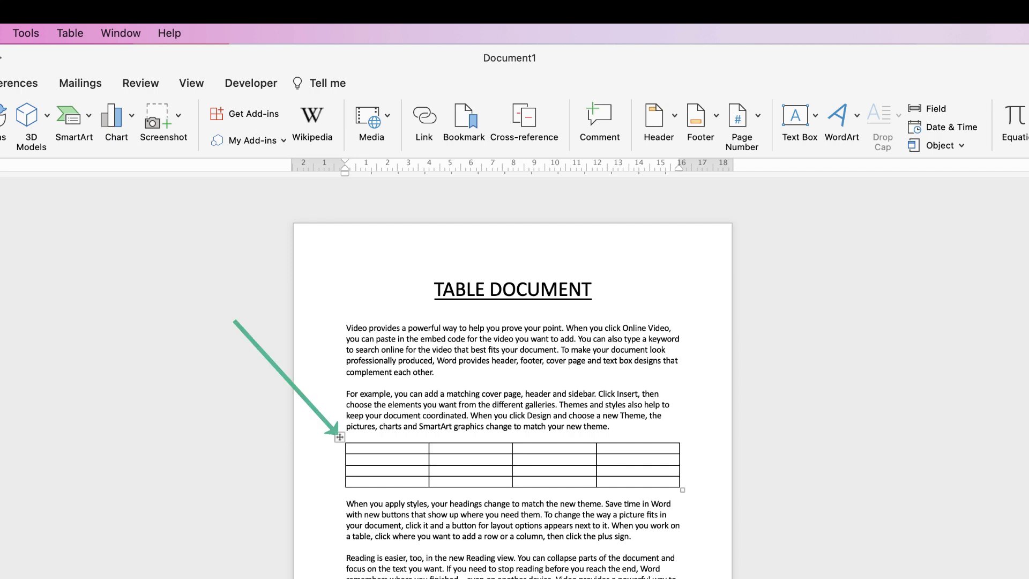
# Step: Set all table rows to 1 cm height and type 'SDJHFSKJG' in the first cell
pyautogui.click(340, 437)
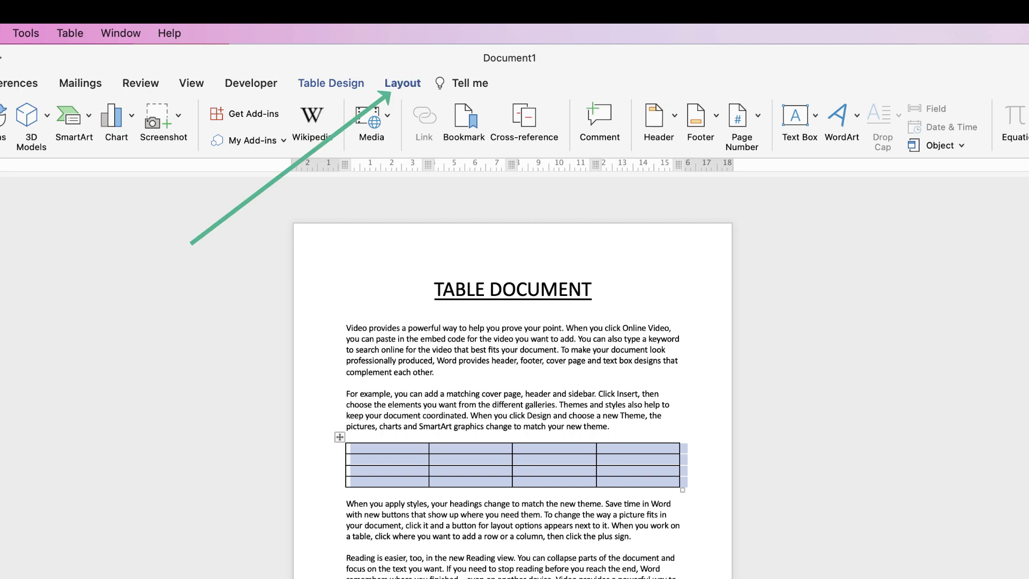
pyautogui.click(403, 82)
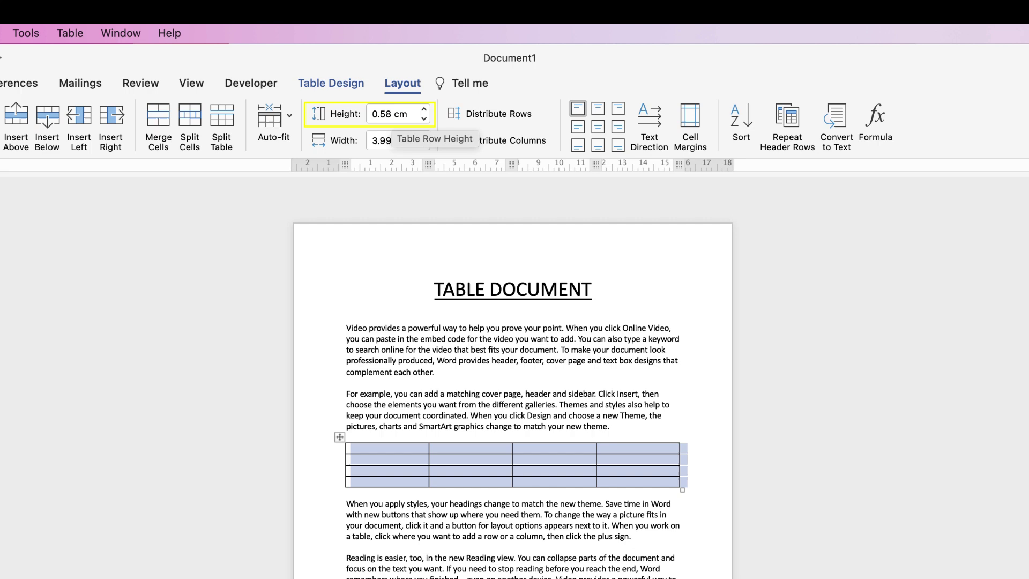
pyautogui.moveTo(408, 114); pyautogui.dragTo(371, 113)
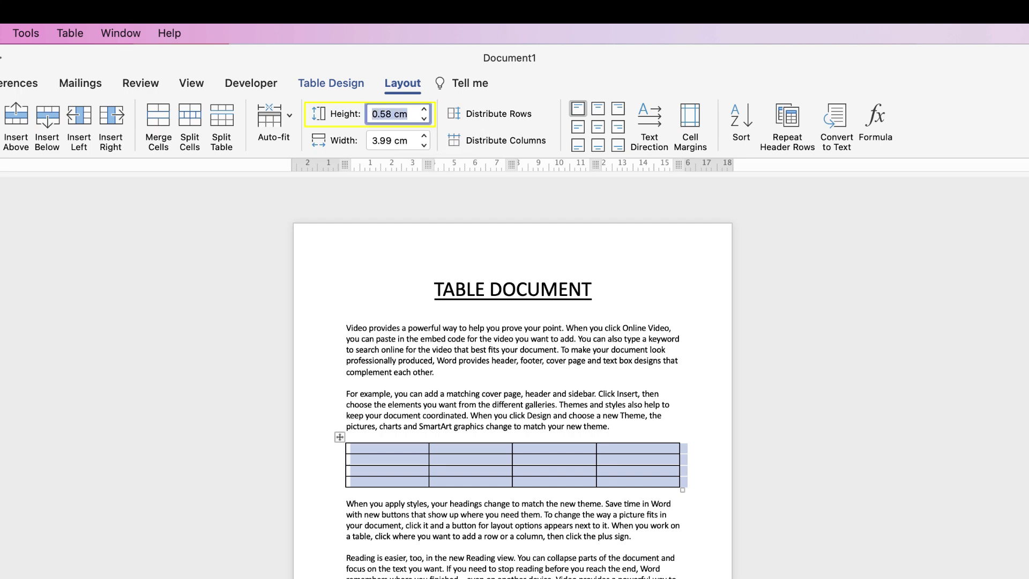
pyautogui.write('1')
pyautogui.press('Return')
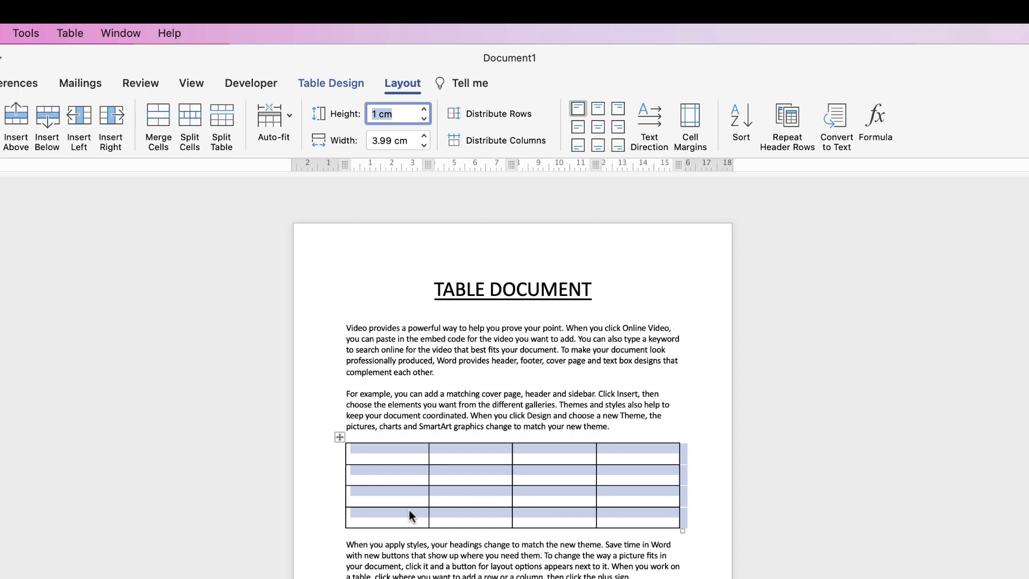
pyautogui.click(380, 448)
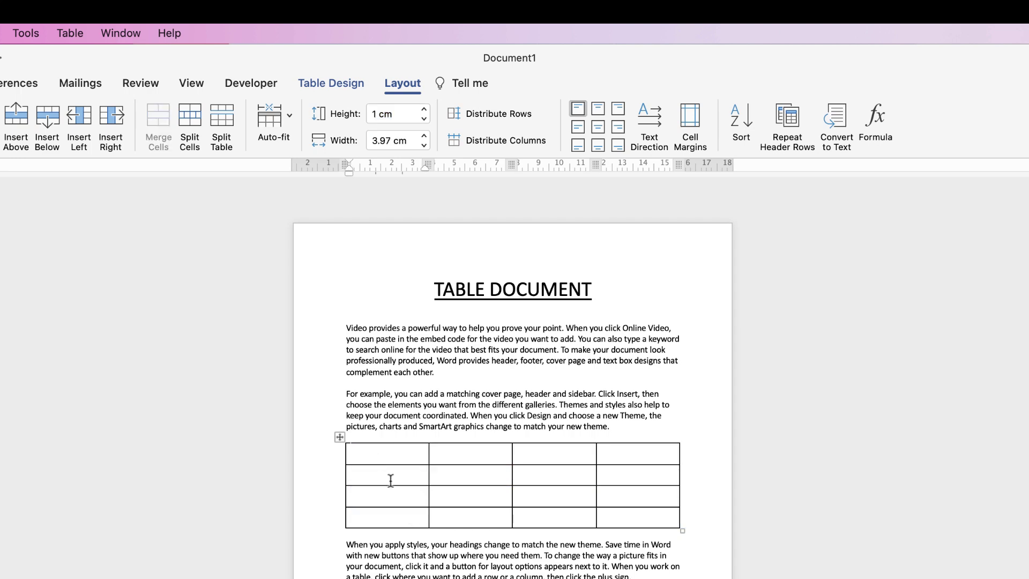
pyautogui.write('SDJHFSKJGH')
# Step: Try Align Centre Left, Centre and Centre Right on the whole table, then select the first row
pyautogui.click(339, 438)
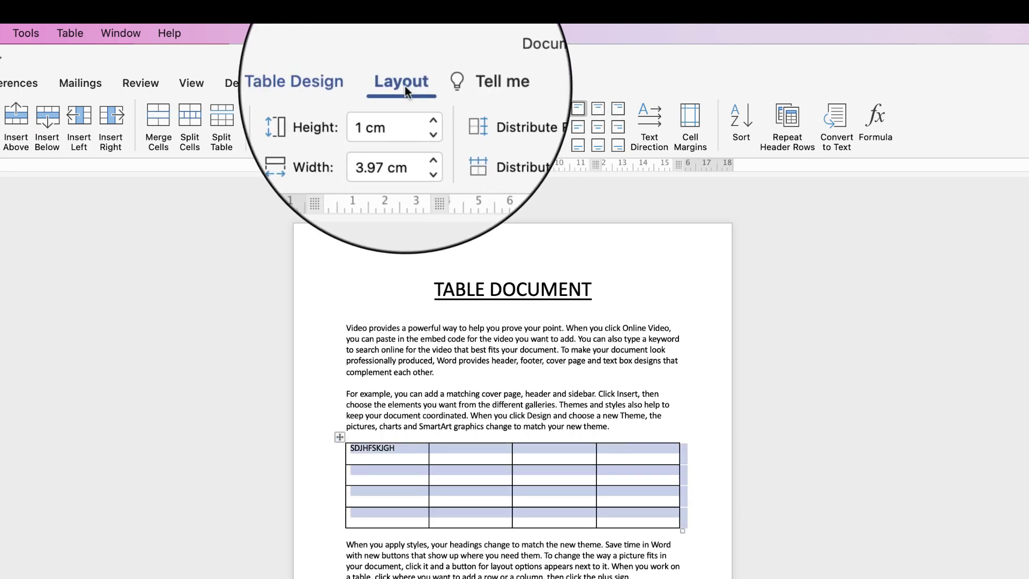
pyautogui.click(577, 127)
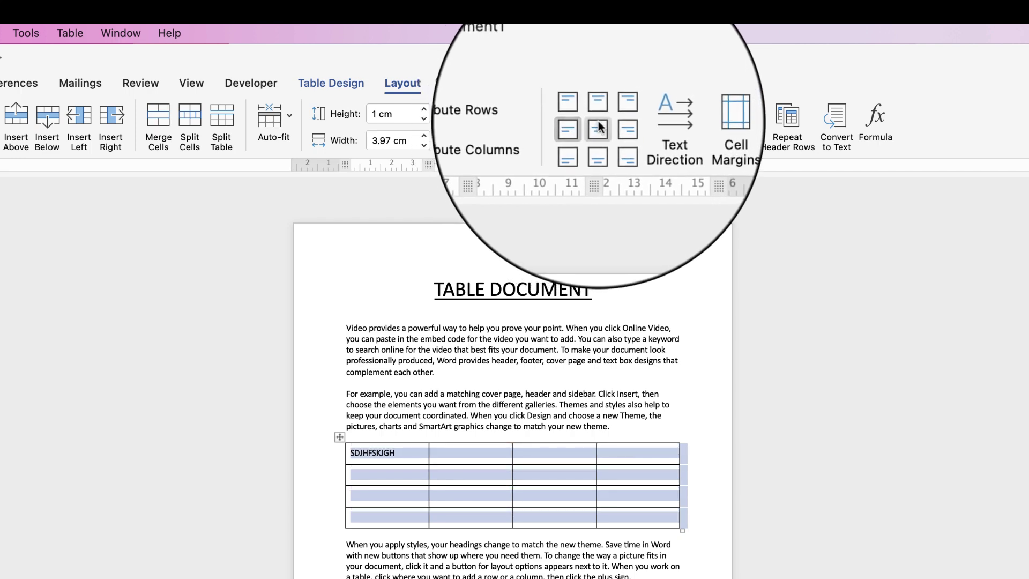
pyautogui.click(598, 127)
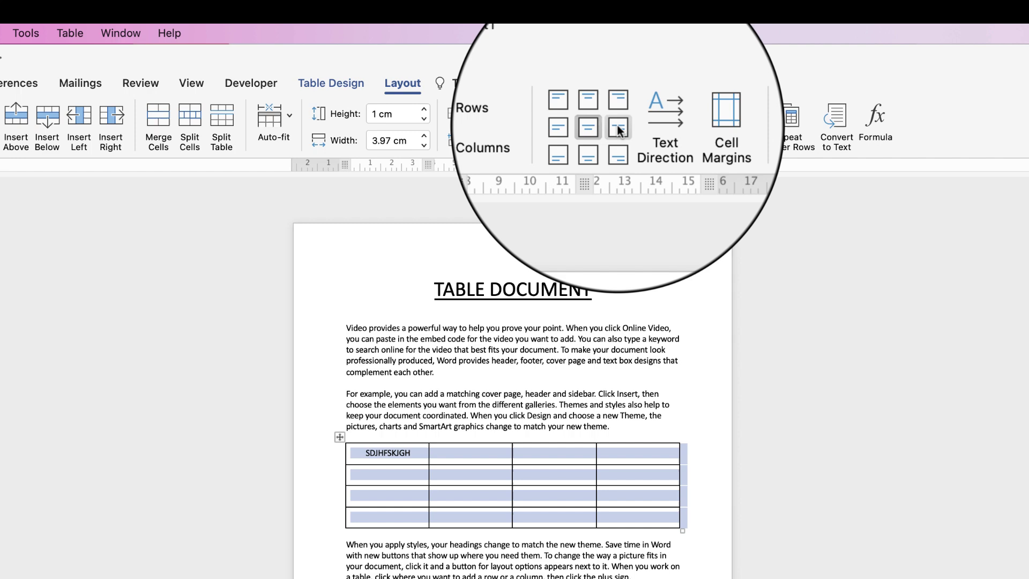
pyautogui.click(616, 125)
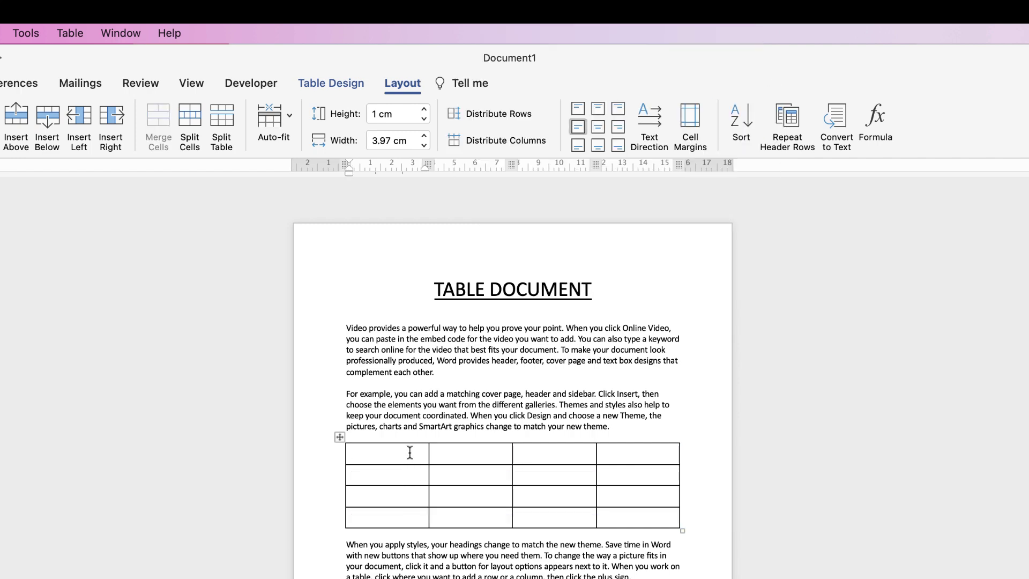
pyautogui.moveTo(395, 452); pyautogui.dragTo(615, 454)
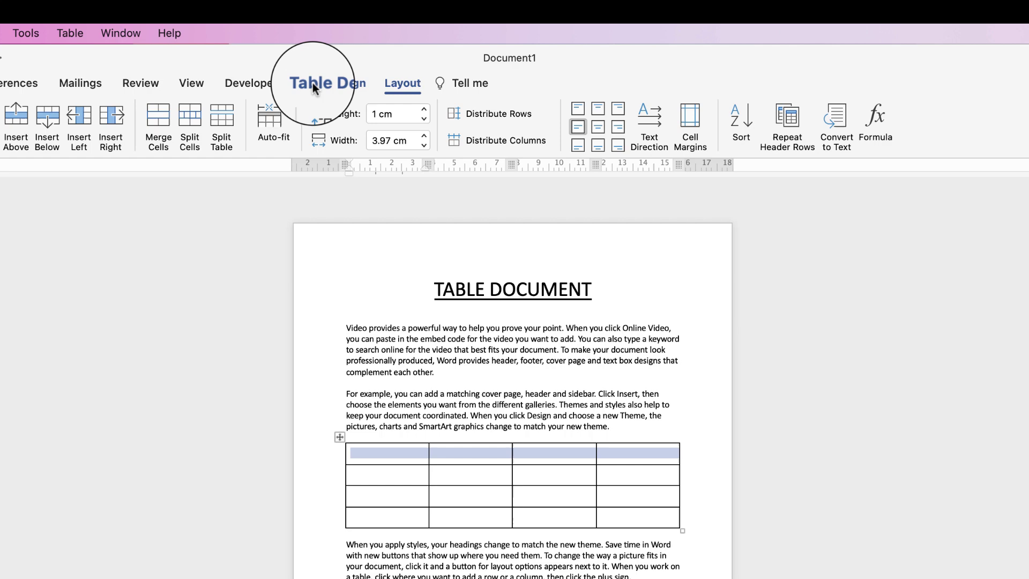
# Step: Try custom header-row shading colours in the Colours dialog, then cancel it
pyautogui.click(334, 83)
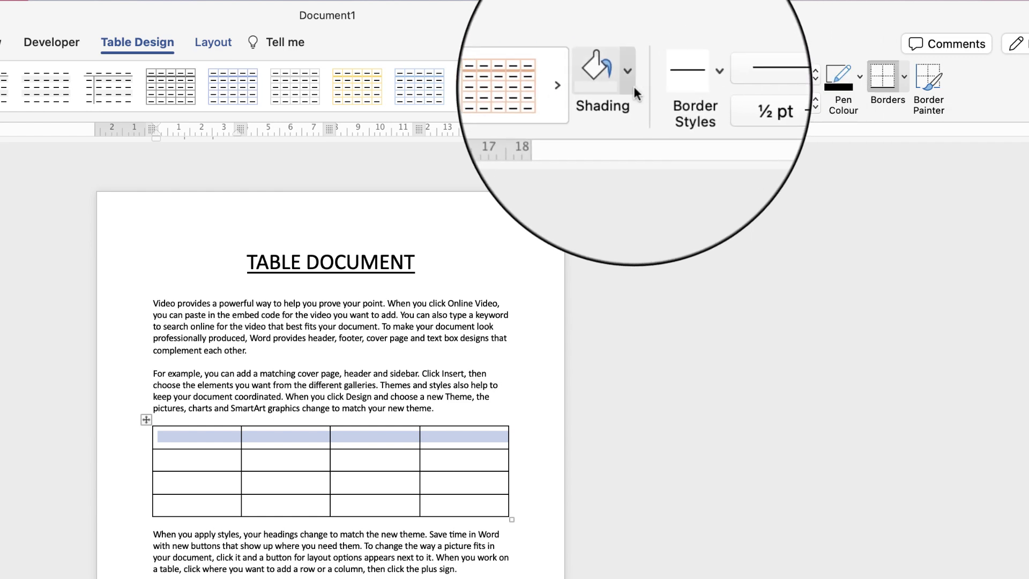
pyautogui.click(629, 75)
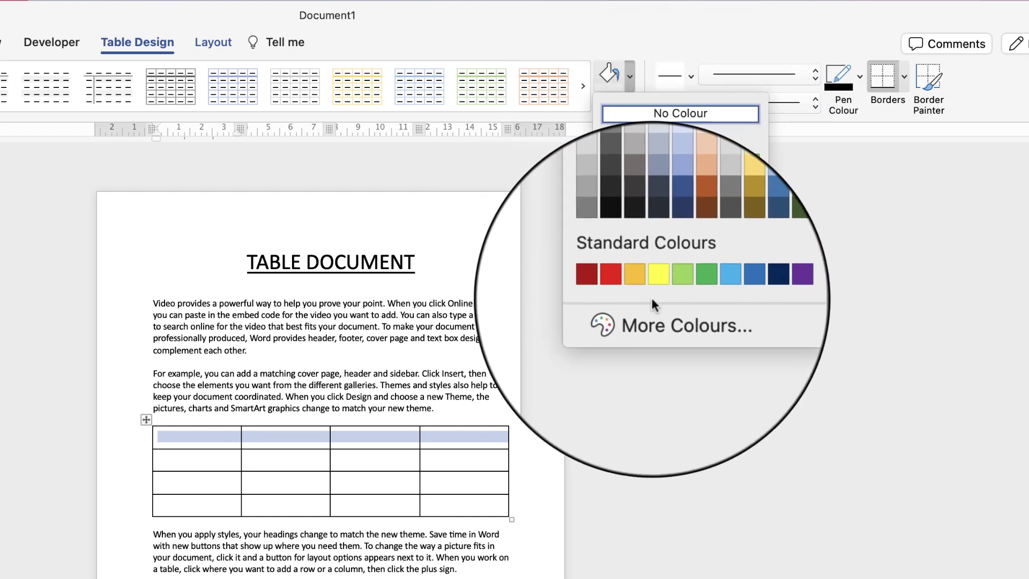
pyautogui.click(648, 320)
pyautogui.click(623, 317)
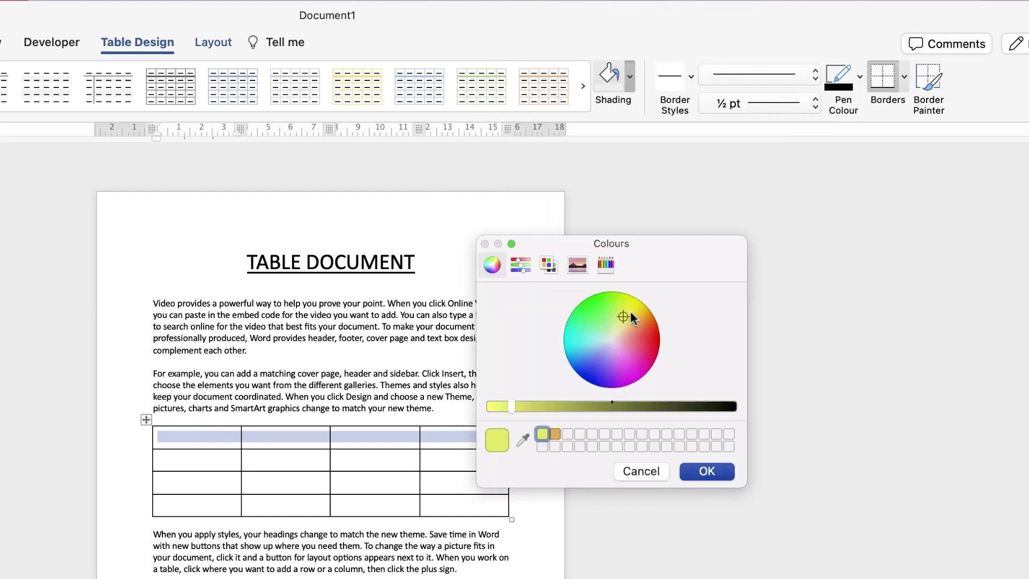
pyautogui.moveTo(631, 315); pyautogui.dragTo(585, 351)
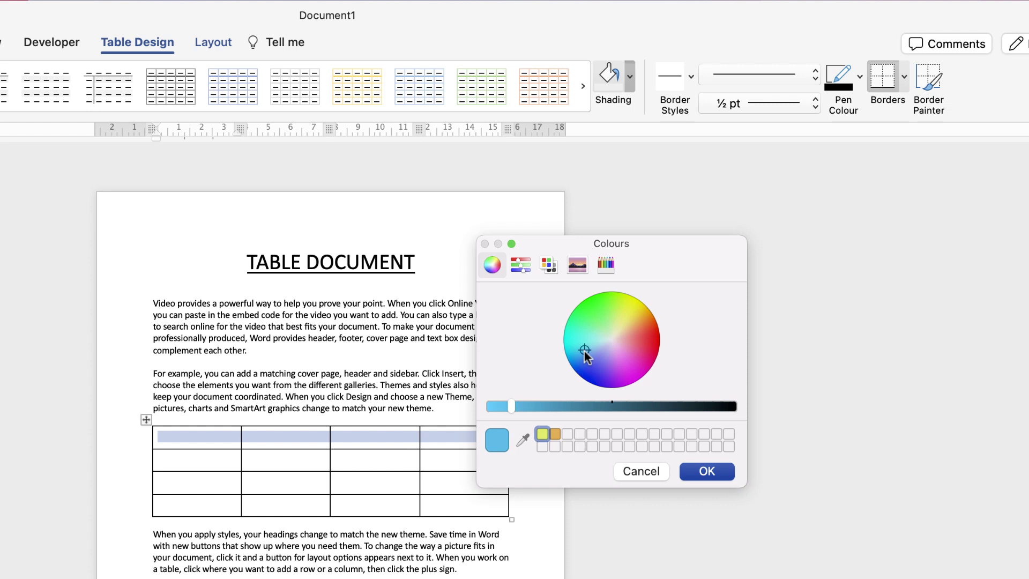
pyautogui.moveTo(511, 410)
pyautogui.mouseDown()
pyautogui.moveTo(534, 408)
pyautogui.moveTo(505, 405)
pyautogui.mouseUp()
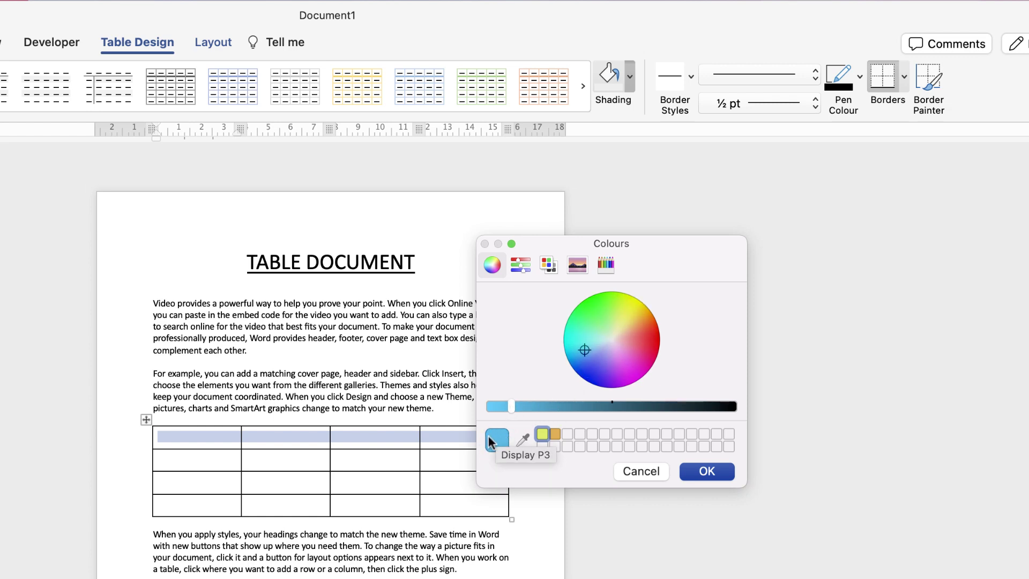
pyautogui.click(639, 471)
# Step: Apply a grey theme colour as the header row's shading
pyautogui.click(629, 77)
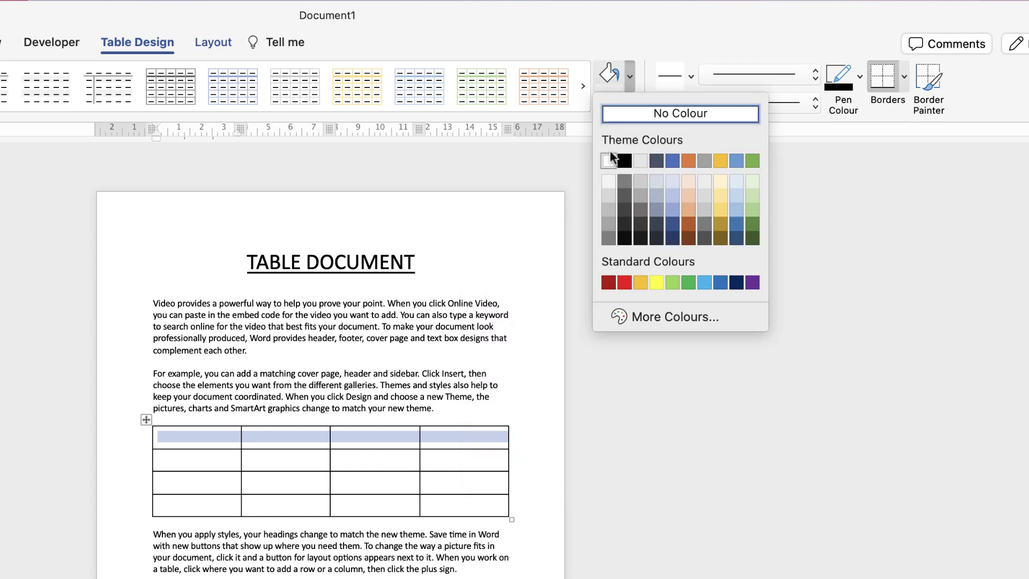
pyautogui.click(606, 223)
pyautogui.click(238, 454)
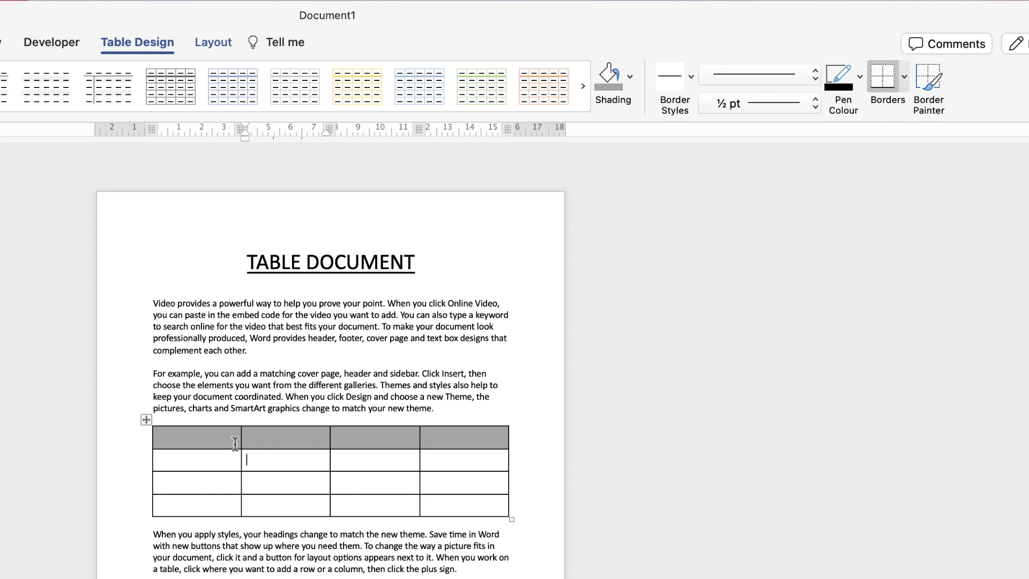
pyautogui.click(147, 420)
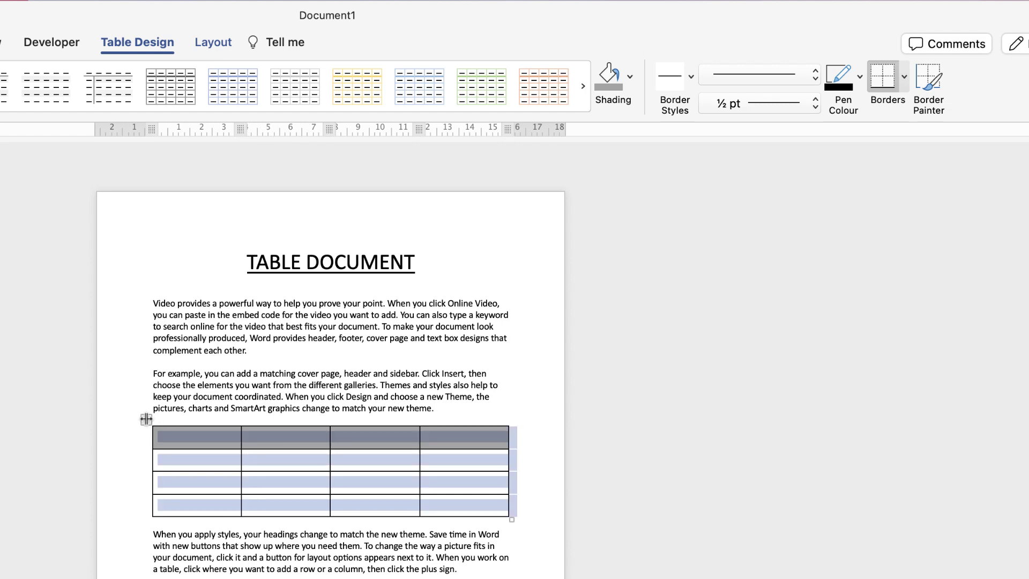
pyautogui.click(903, 79)
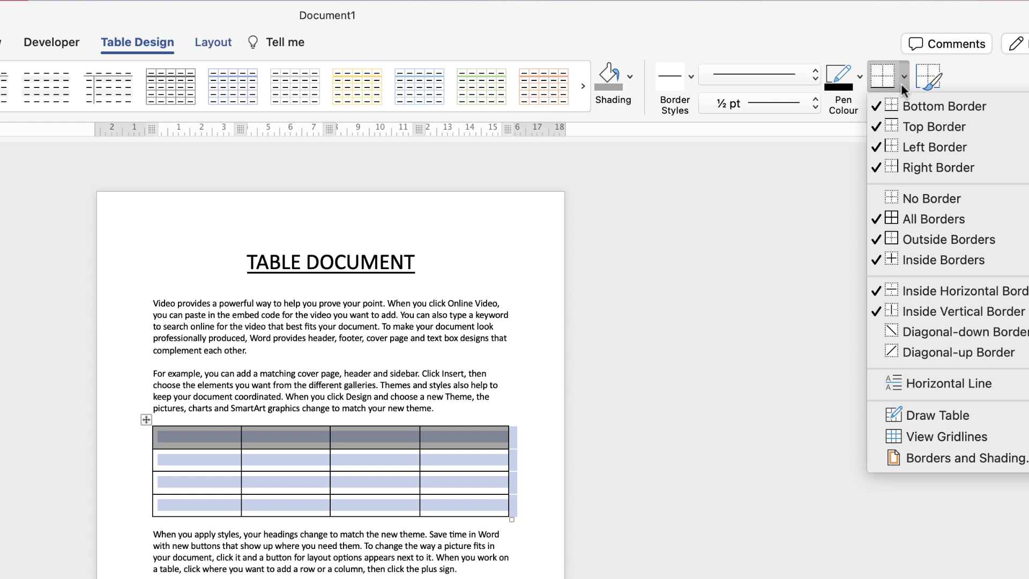
pyautogui.click(908, 199)
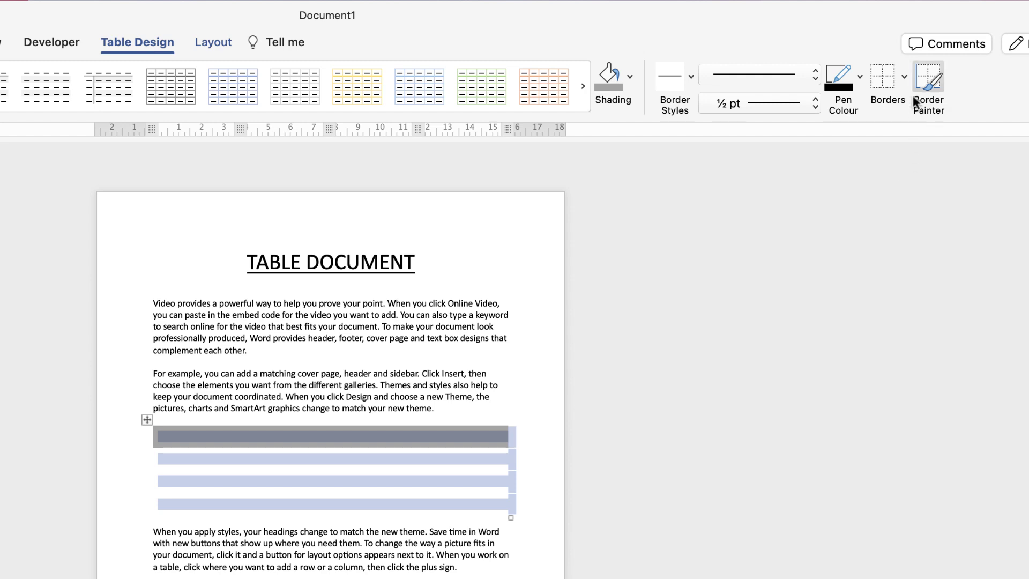
pyautogui.click(903, 77)
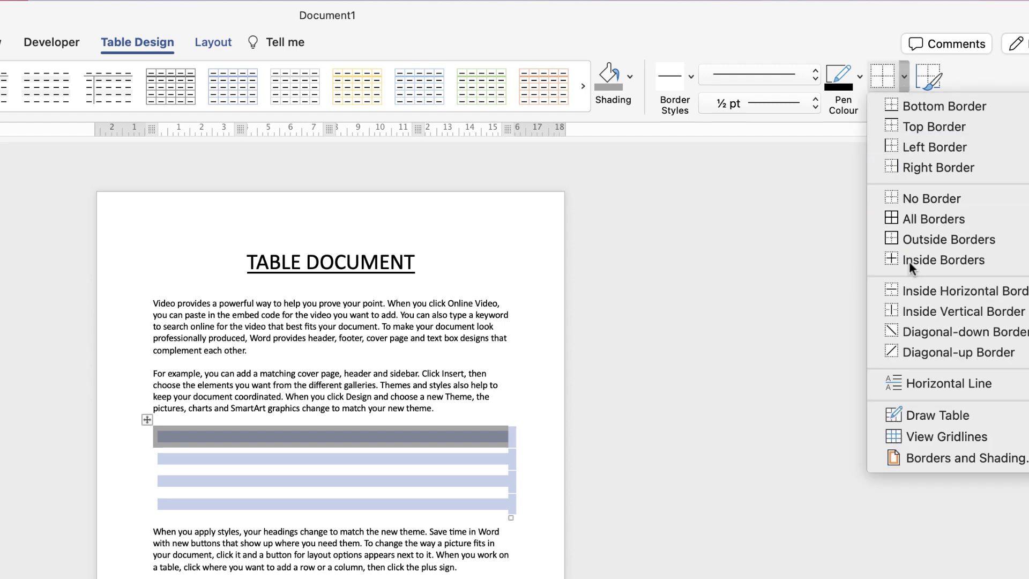
pyautogui.click(913, 438)
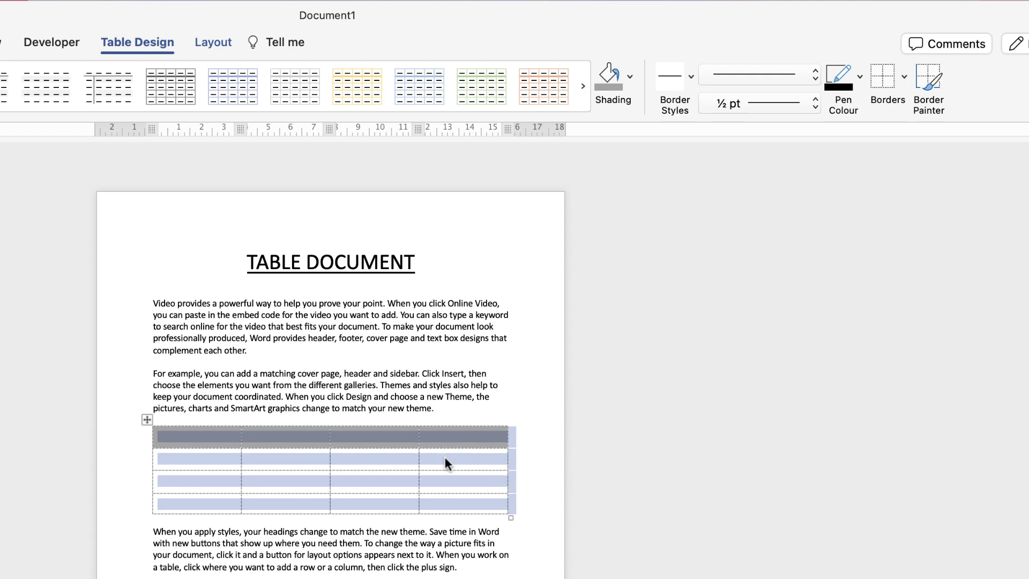
pyautogui.click(902, 80)
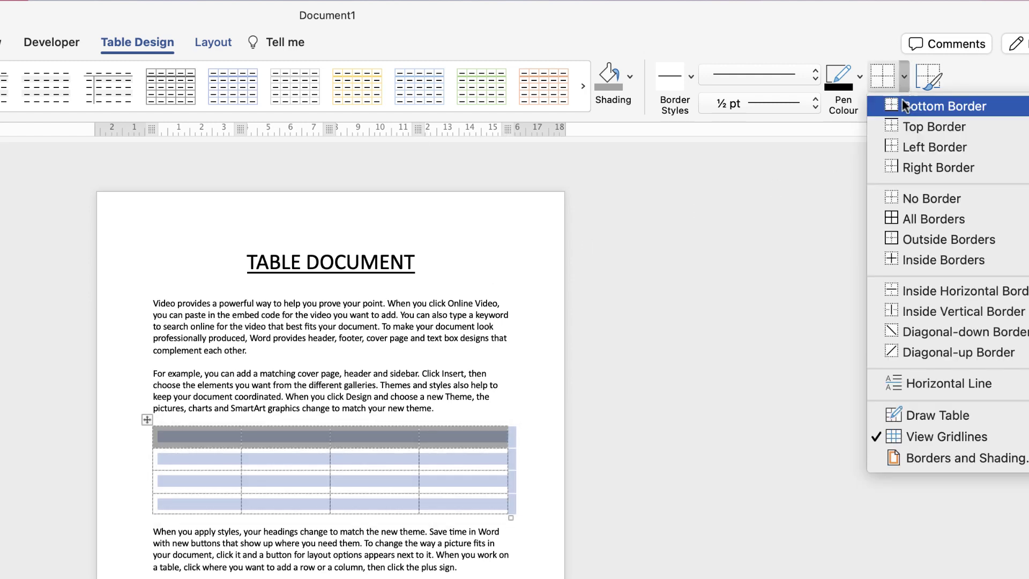
pyautogui.click(911, 218)
pyautogui.click(436, 462)
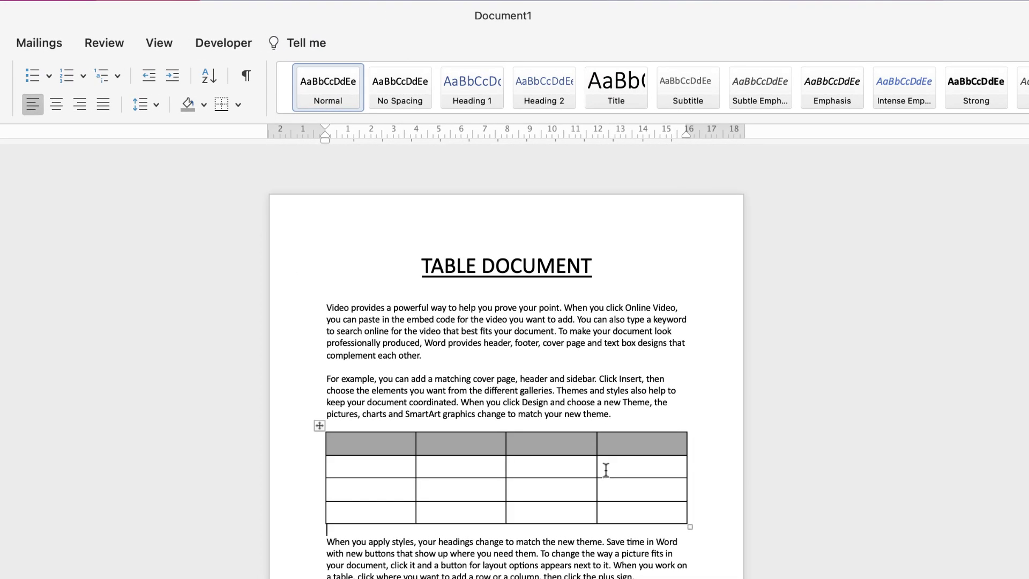
# Step: Merge the four cells of the table's second row into one cell
pyautogui.click(614, 466)
pyautogui.moveTo(614, 466); pyautogui.dragTo(397, 470)
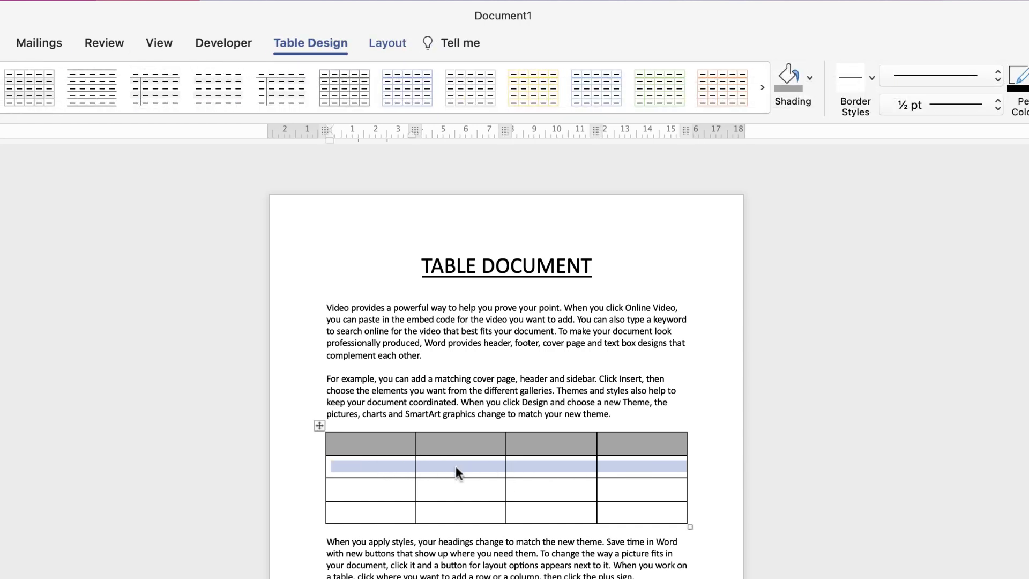
pyautogui.click(390, 47)
pyautogui.click(123, 79)
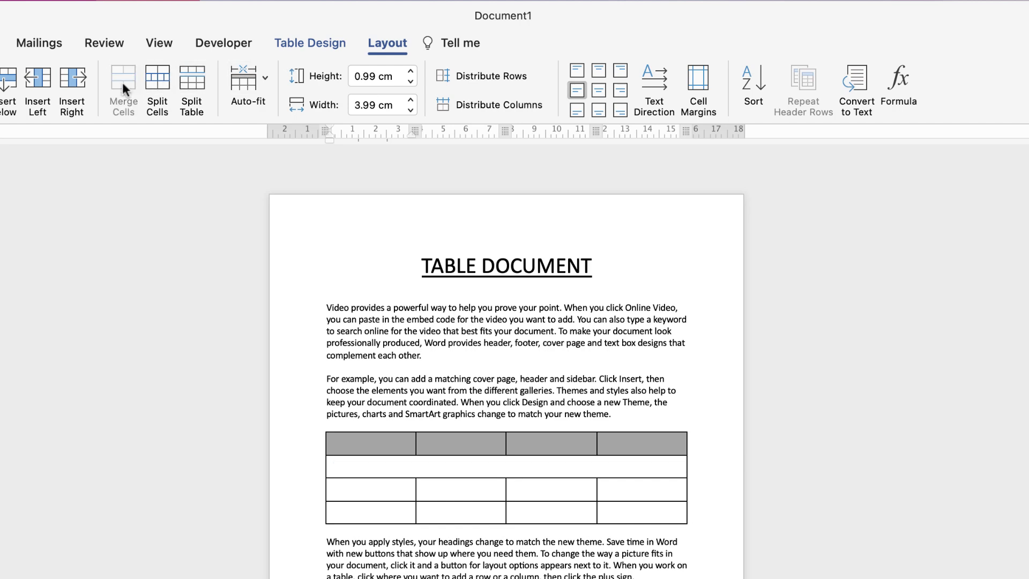
pyautogui.click(421, 488)
# Step: Split the merged second row into 2 columns and 1 row
pyautogui.click(569, 466)
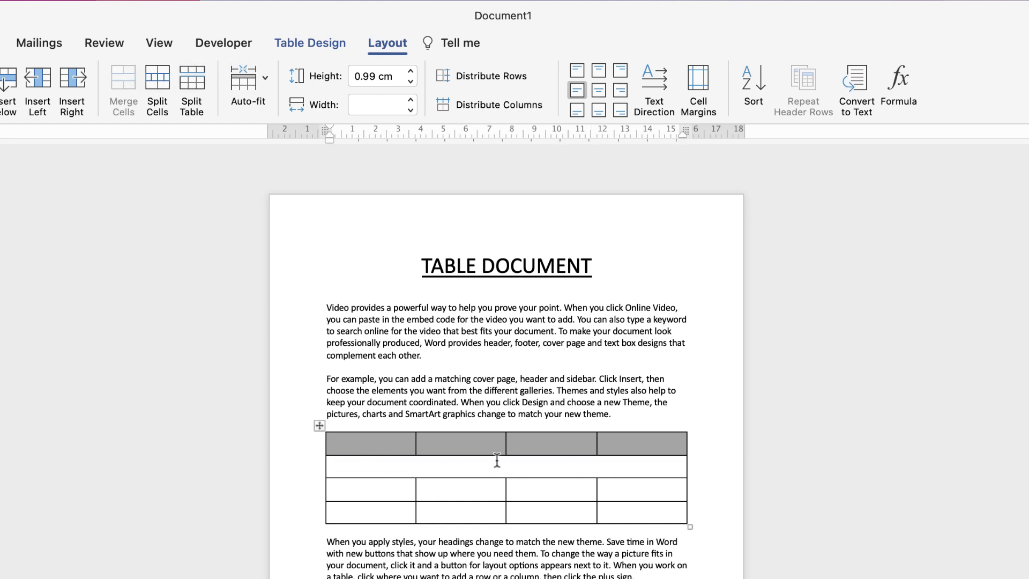
pyautogui.click(157, 79)
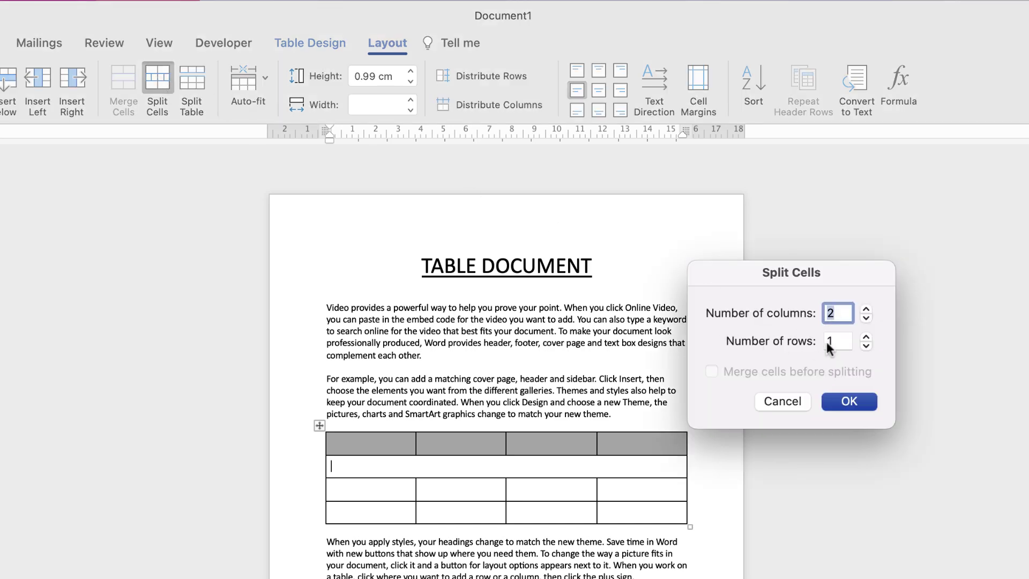
pyautogui.click(849, 401)
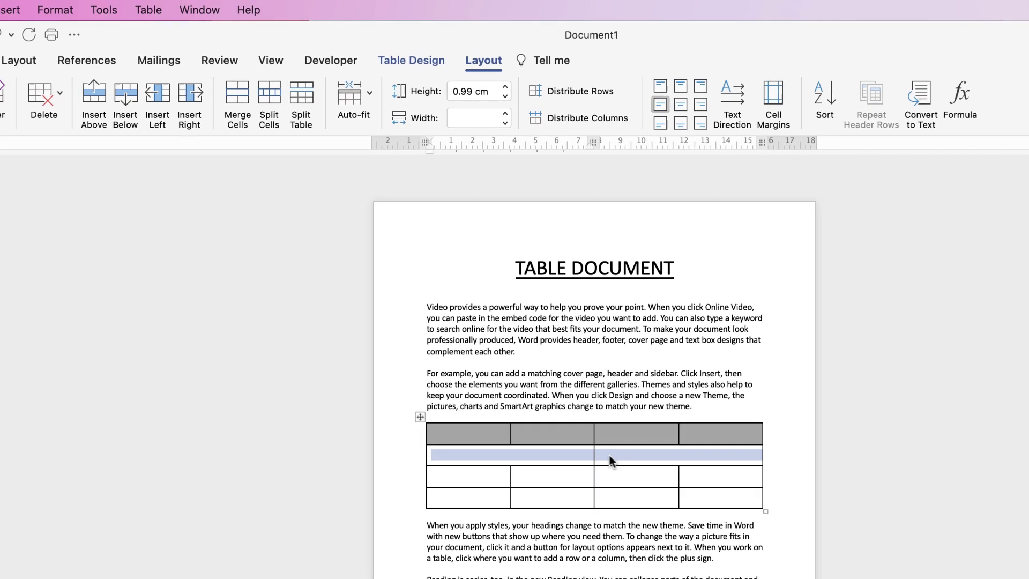
# Step: Add two rows beneath the split second row with Insert Below and Insert Above, then select the new third row
pyautogui.click(609, 454)
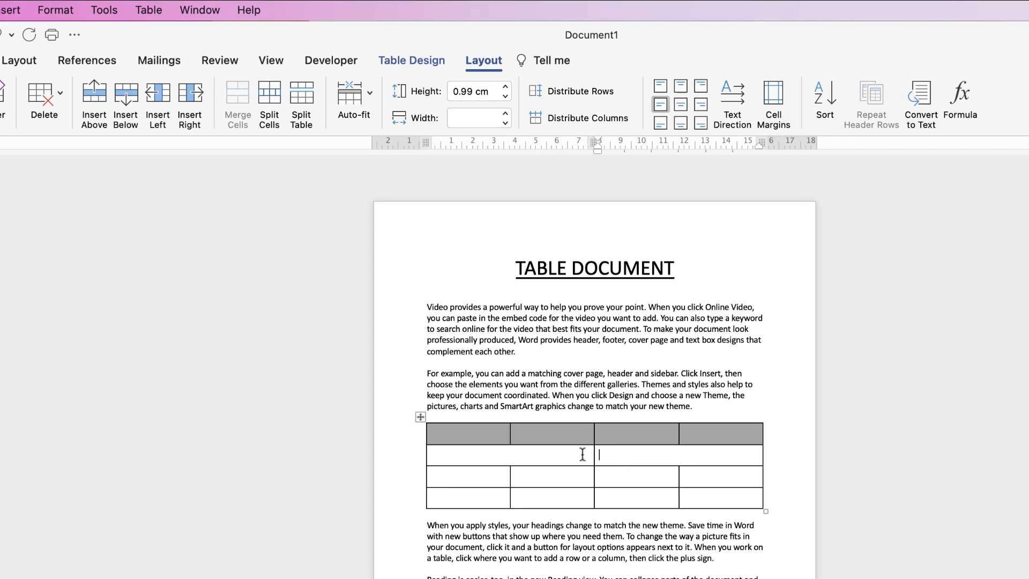
pyautogui.click(604, 477)
pyautogui.click(604, 455)
pyautogui.click(126, 95)
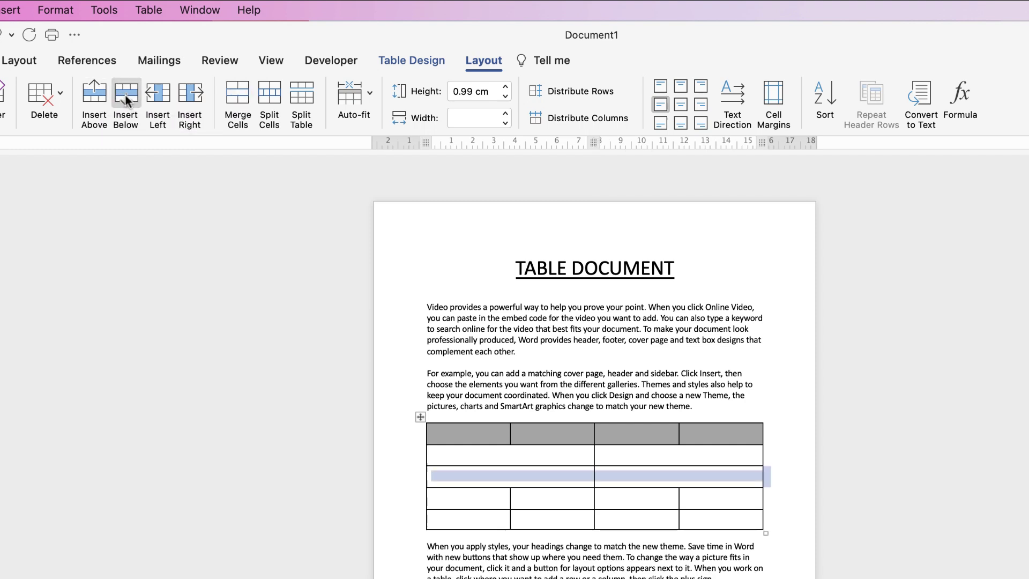
pyautogui.click(92, 95)
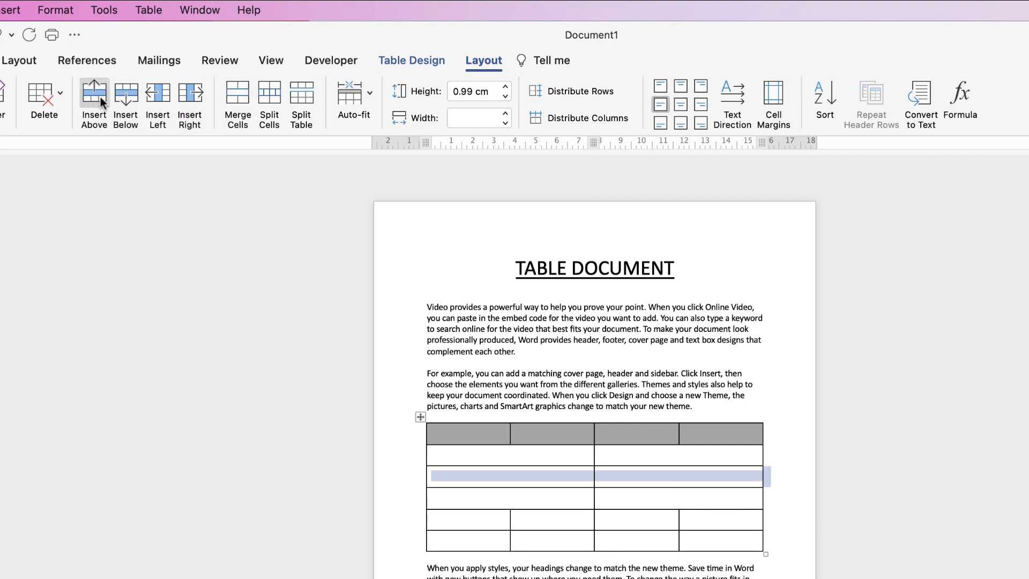
pyautogui.click(620, 475)
pyautogui.moveTo(620, 475); pyautogui.dragTo(570, 477)
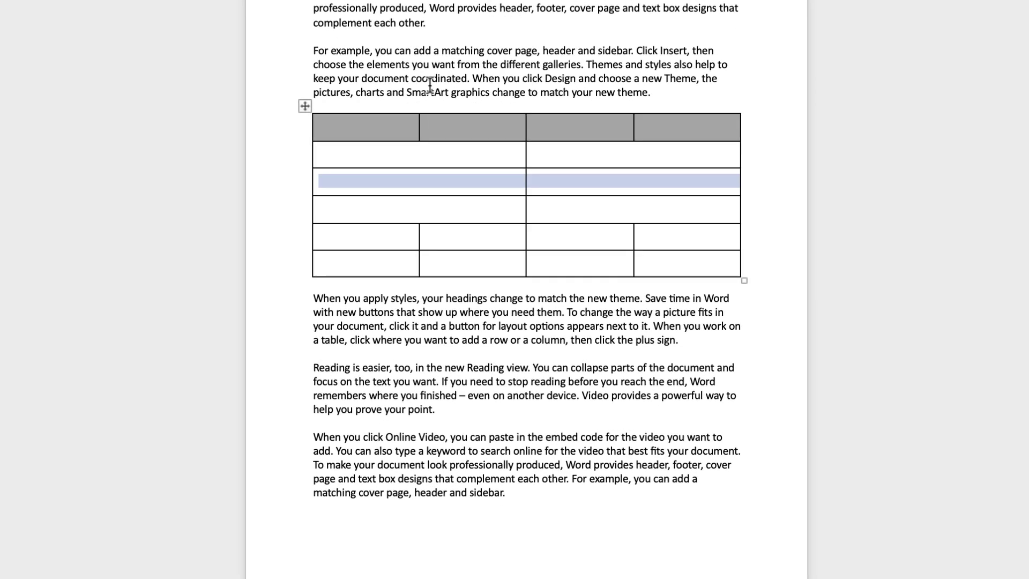
# Step: Open the Delete Cells dialog for the selected third row
pyautogui.rightClick(496, 175)
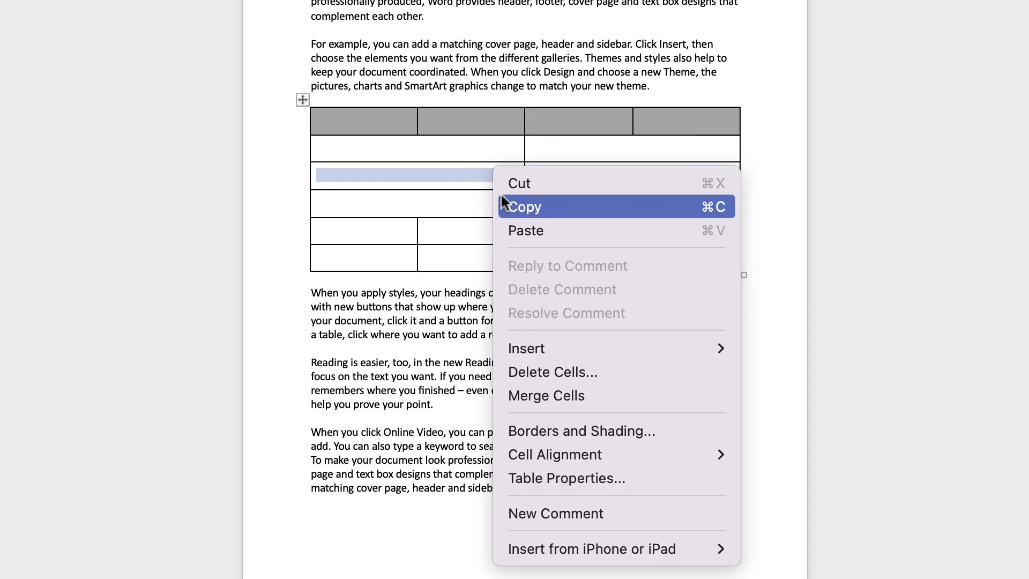
pyautogui.click(532, 371)
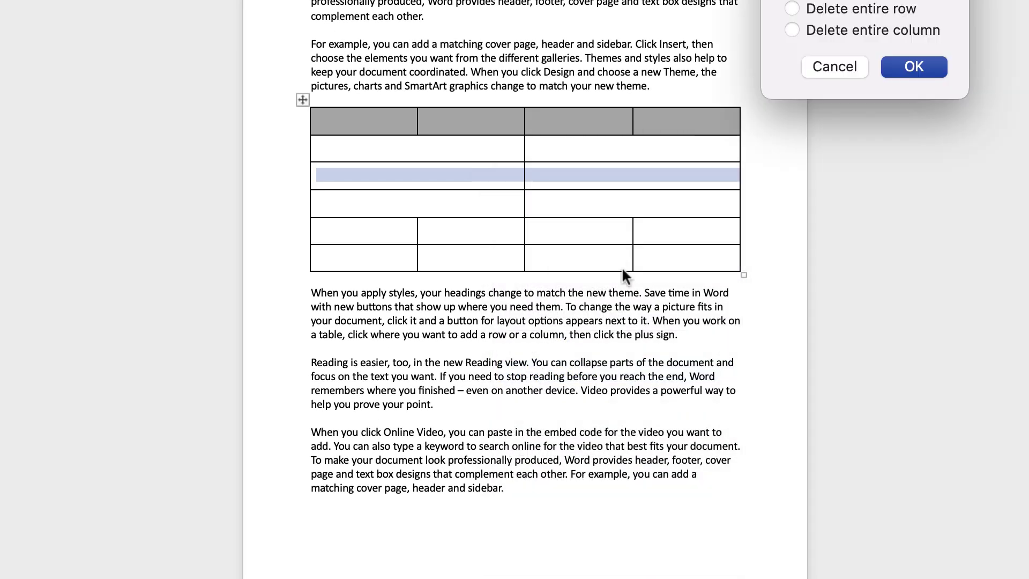